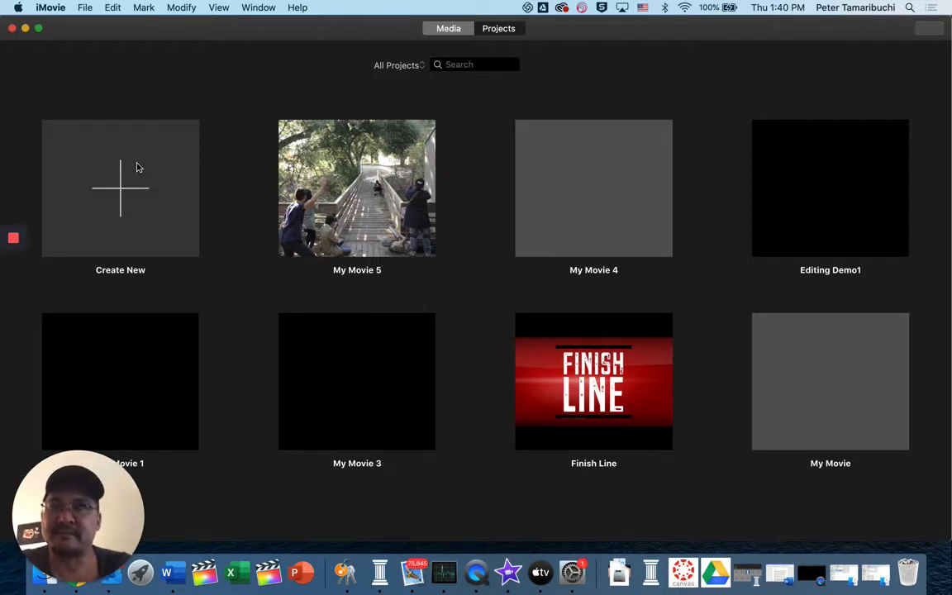
# - Create a new movie project
pyautogui.click(131, 168)
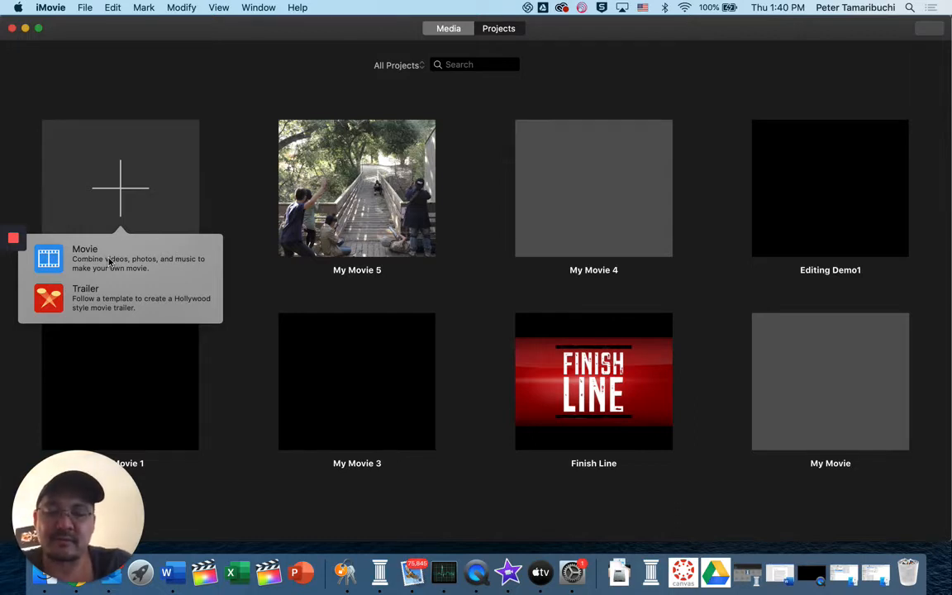
pyautogui.click(109, 261)
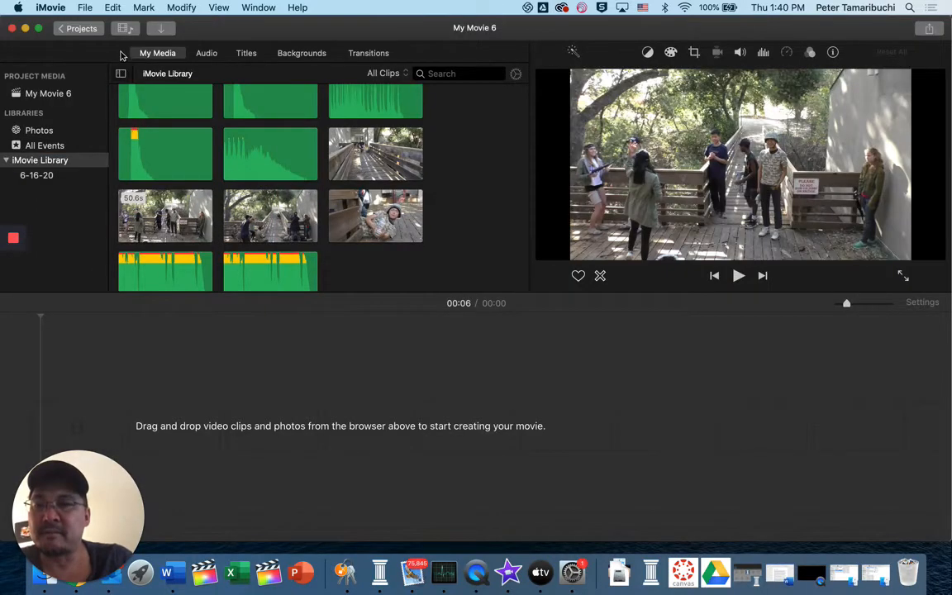
pyautogui.click(485, 28)
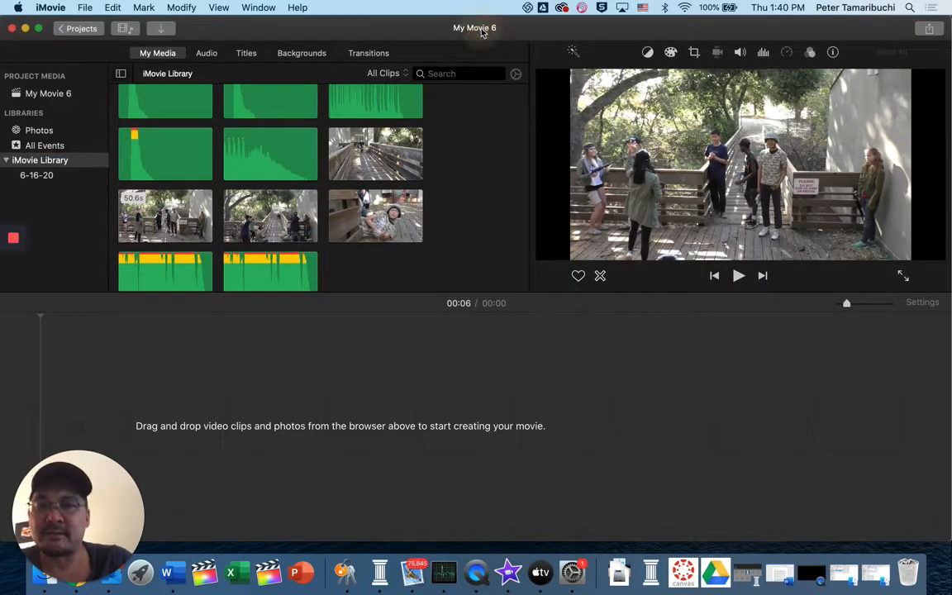
pyautogui.moveTo(498, 28); pyautogui.dragTo(497, 28)
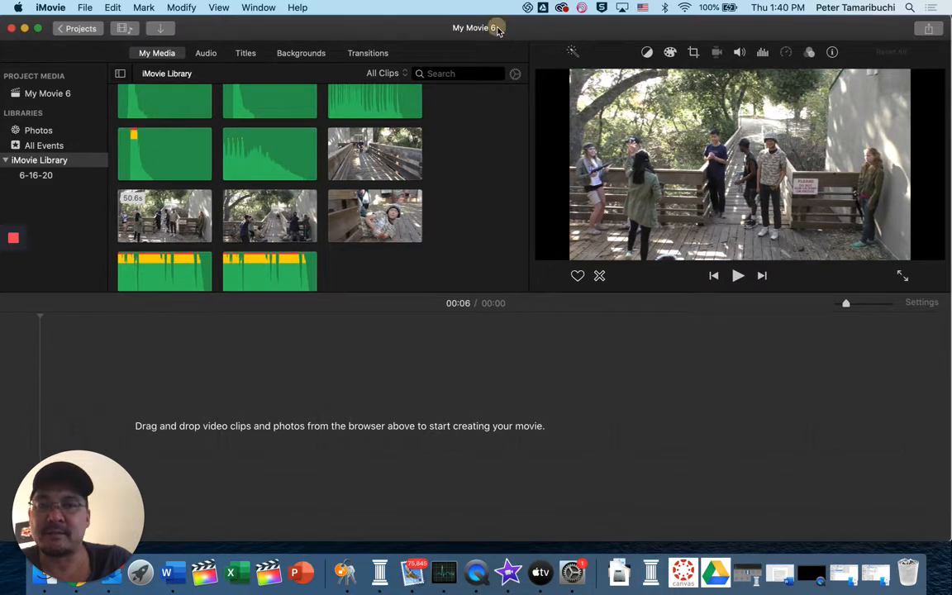
# - Import the Desktop screenshot of the woman in orange looking through binoculars into the new project's media
pyautogui.click(83, 9)
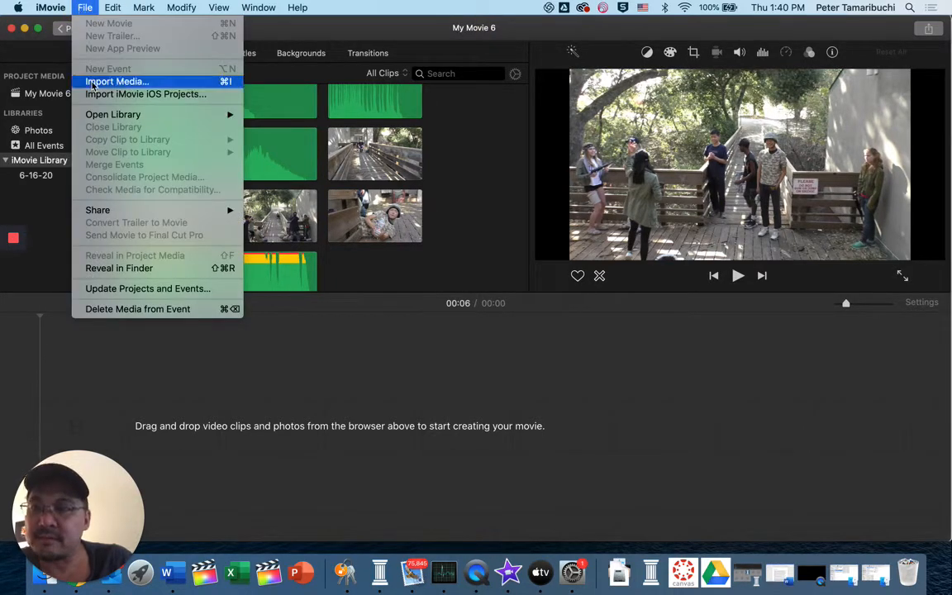
pyautogui.click(86, 9)
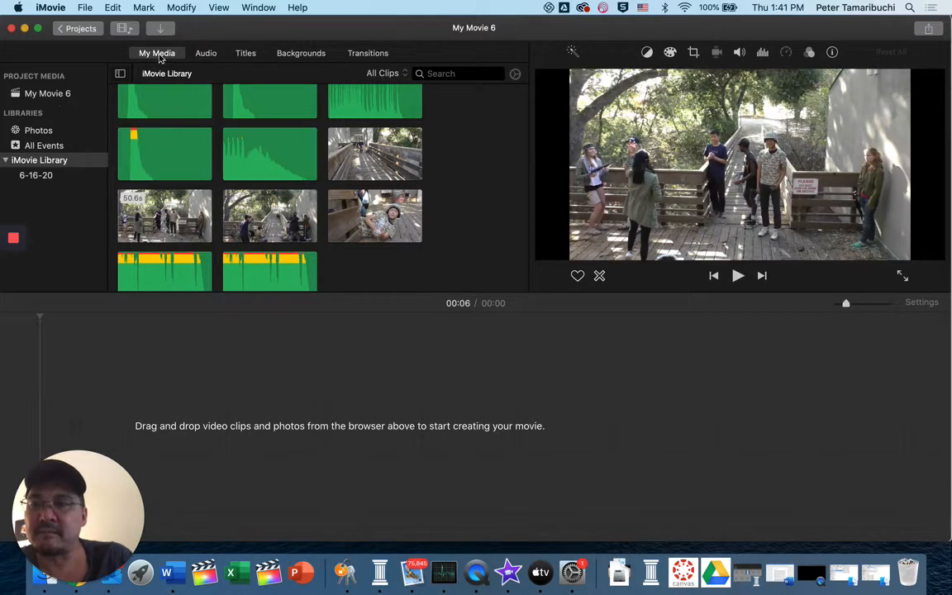
pyautogui.click(52, 91)
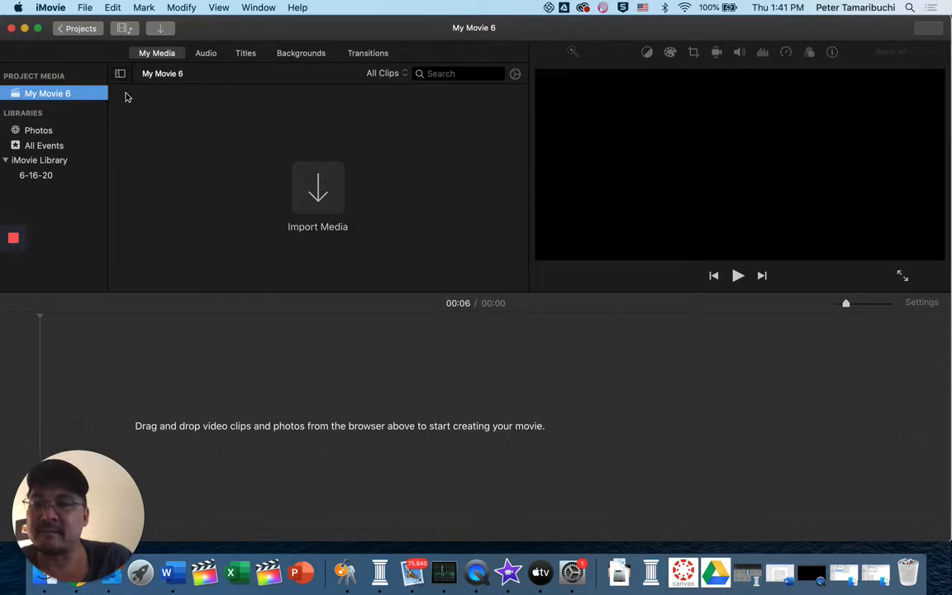
pyautogui.click(318, 189)
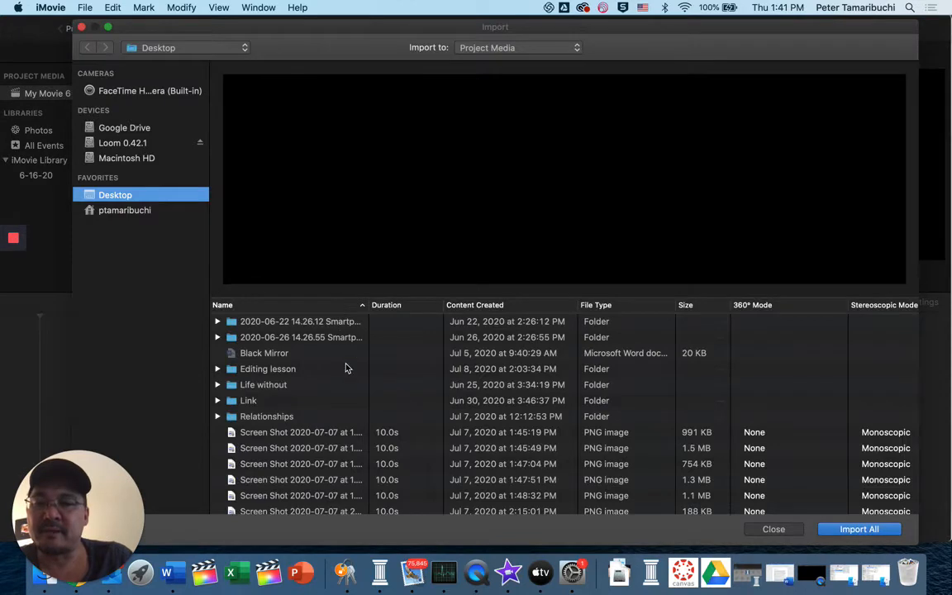
pyautogui.scroll(-5, 346, 366)
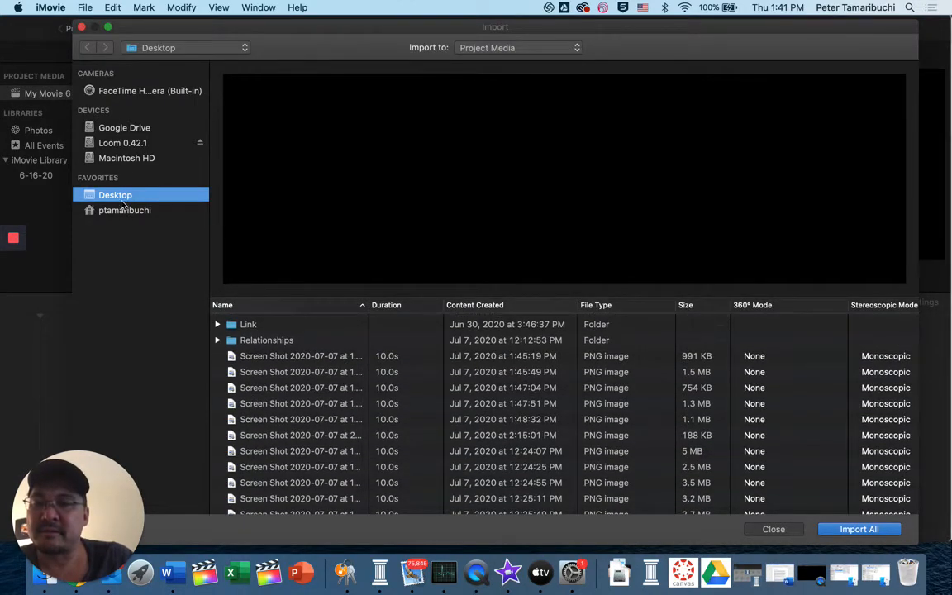
pyautogui.scroll(-3, 217, 318)
pyautogui.click(258, 364)
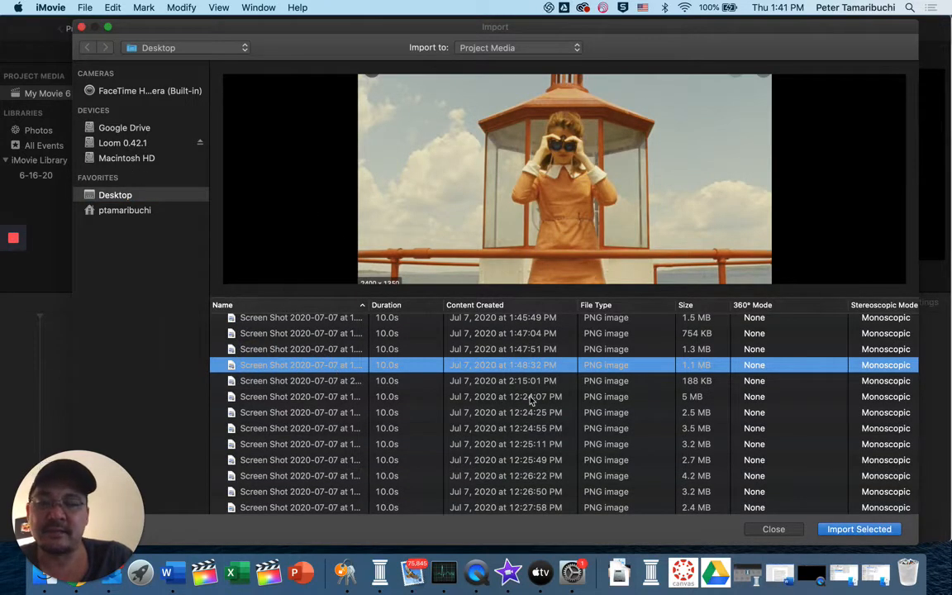
pyautogui.click(848, 530)
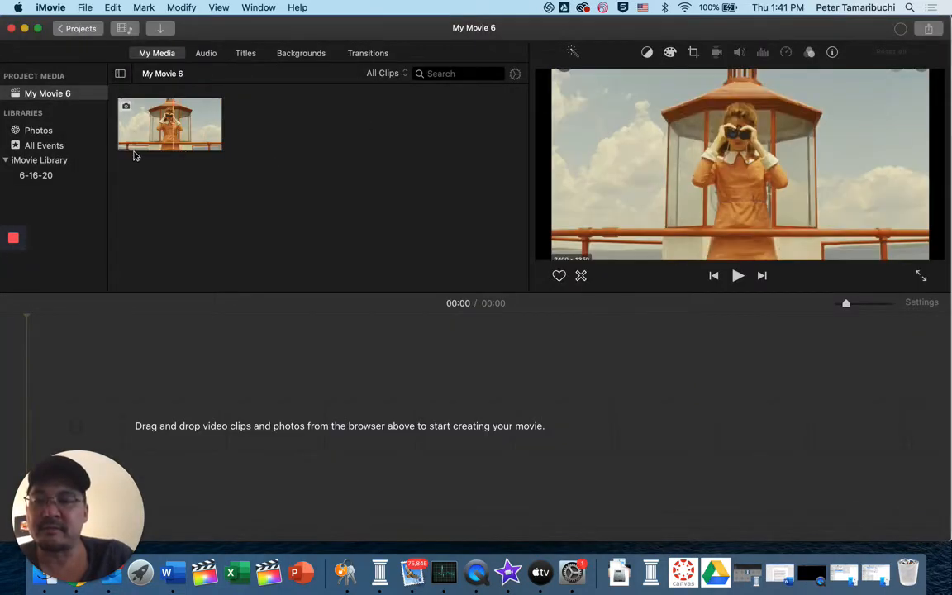
# - Add an 8.7-second excerpt from the early part of the 54.1 s bridge clip in the iMovie Library to the timeline
pyautogui.click(50, 159)
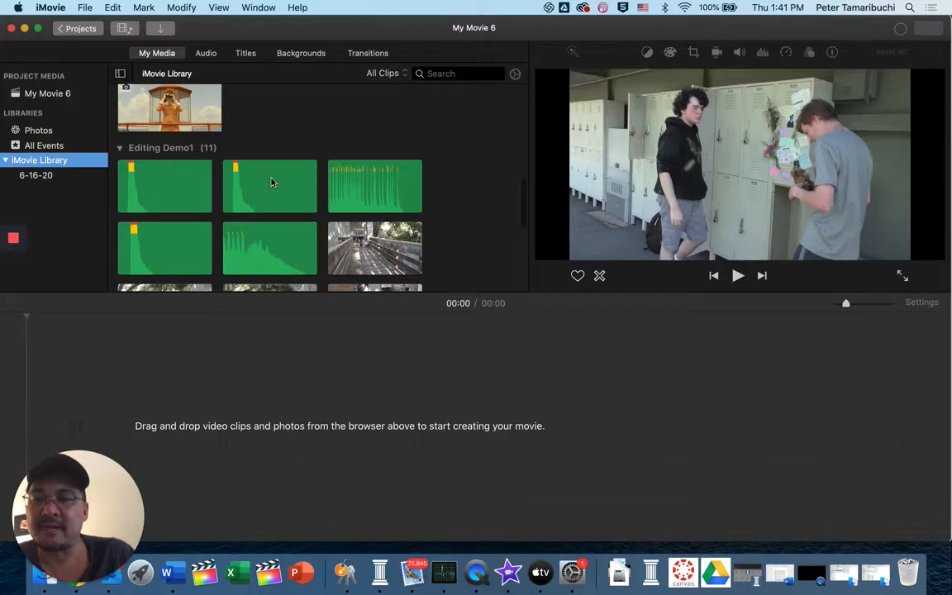
pyautogui.scroll(-5, 271, 182)
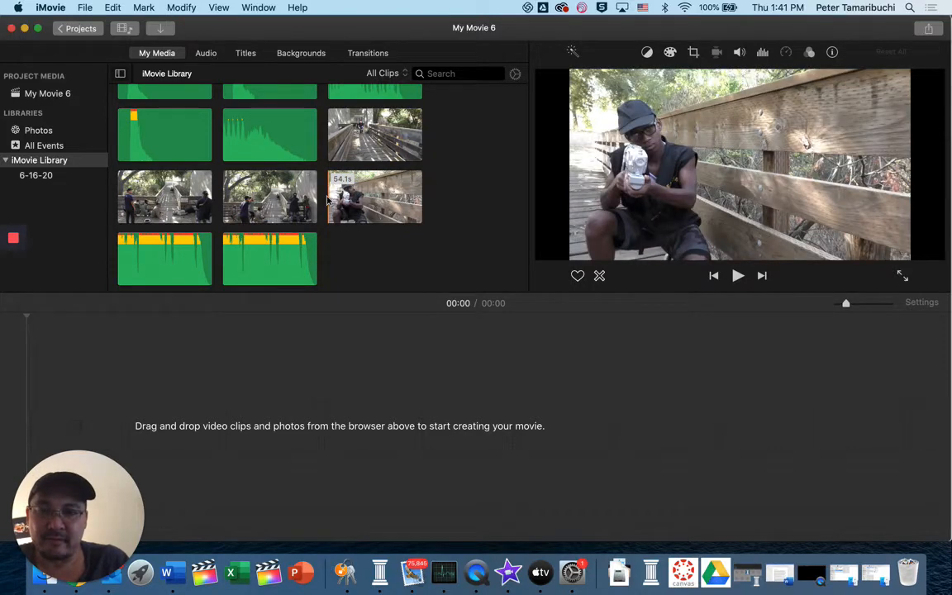
pyautogui.click(346, 197)
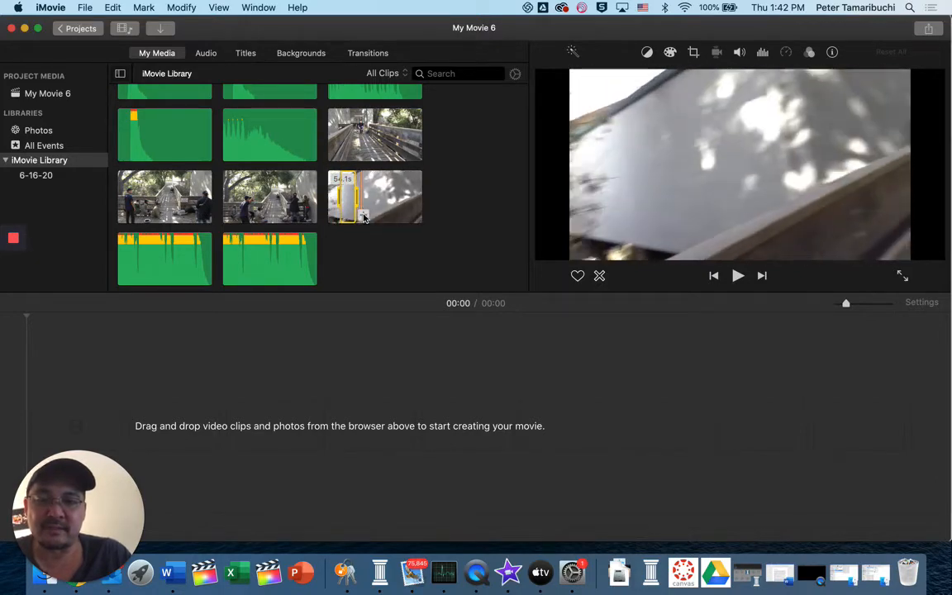
pyautogui.moveTo(364, 217); pyautogui.dragTo(93, 393)
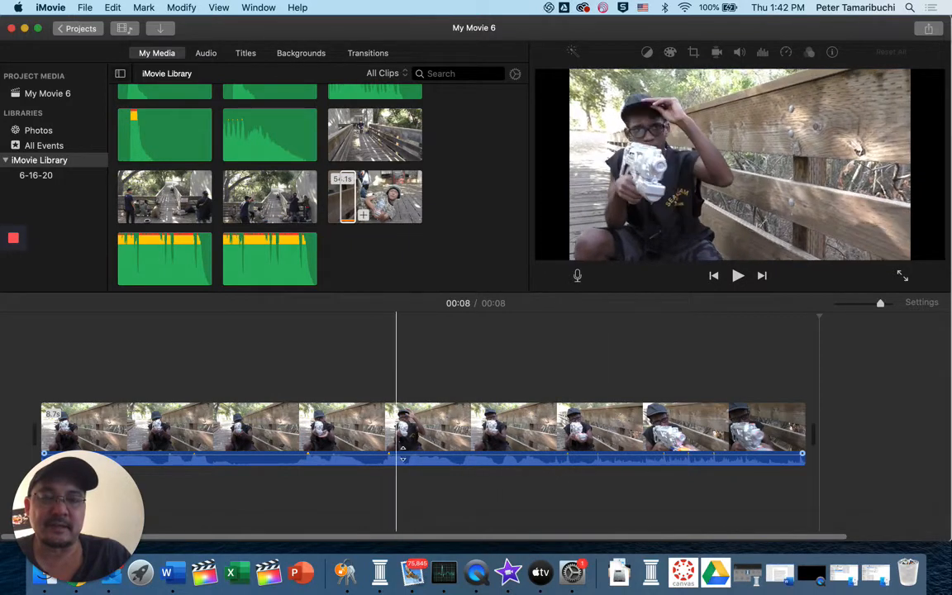
# - Split the timeline clip at about 3 seconds, delete the opening part, and play back the remainder
pyautogui.click(311, 449)
pyautogui.rightClick(311, 449)
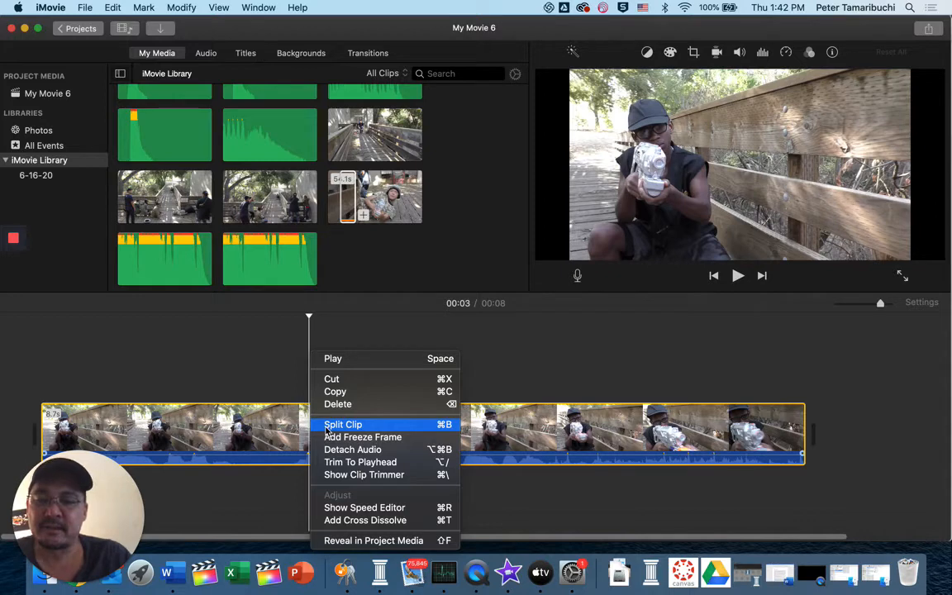
pyautogui.click(342, 424)
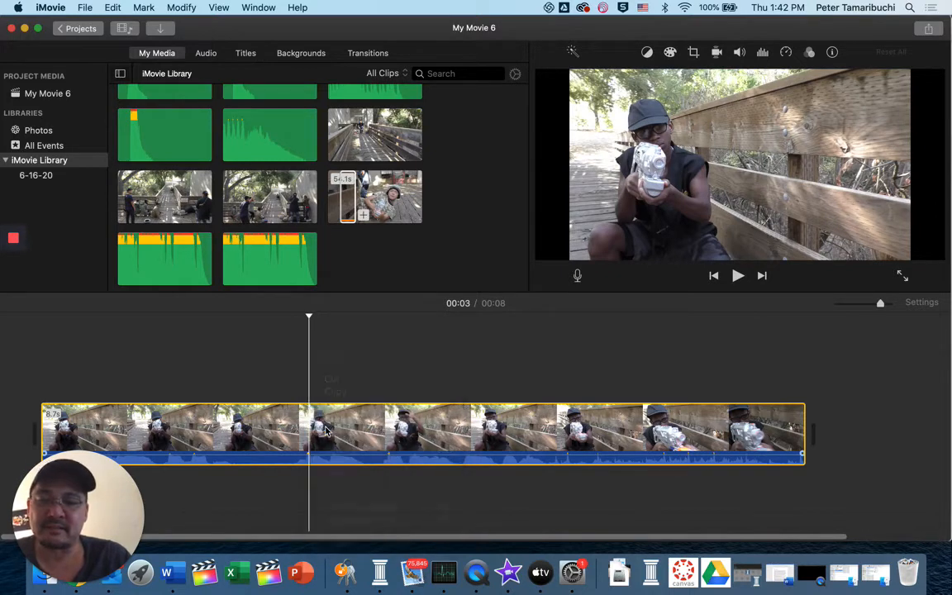
pyautogui.click(271, 426)
pyautogui.press('Delete')
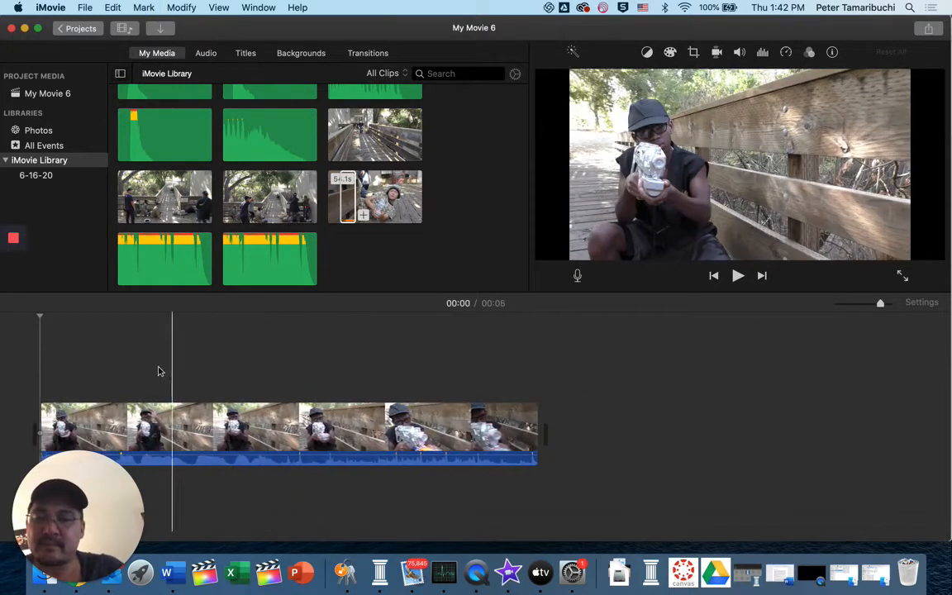
pyautogui.press('space')
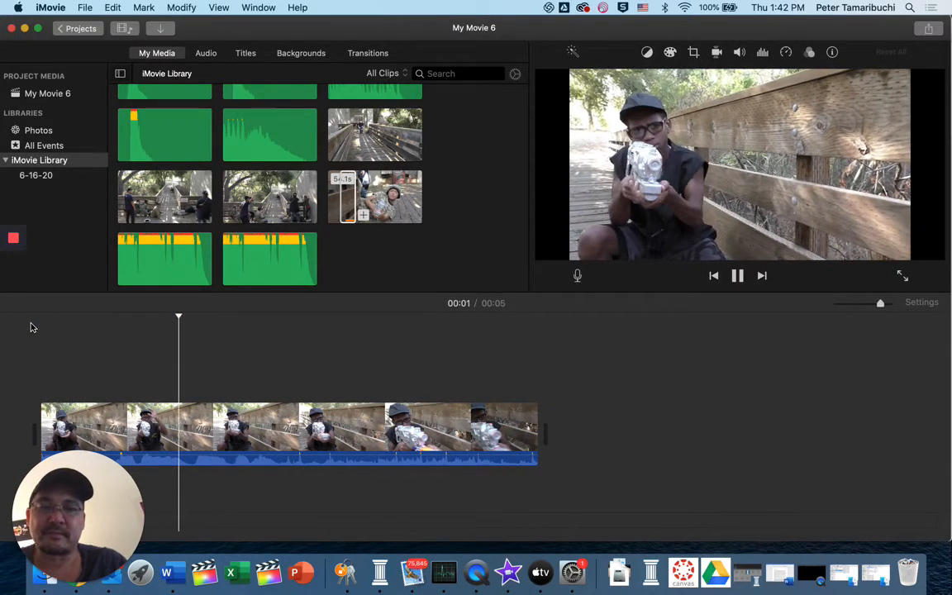
pyautogui.press('space')
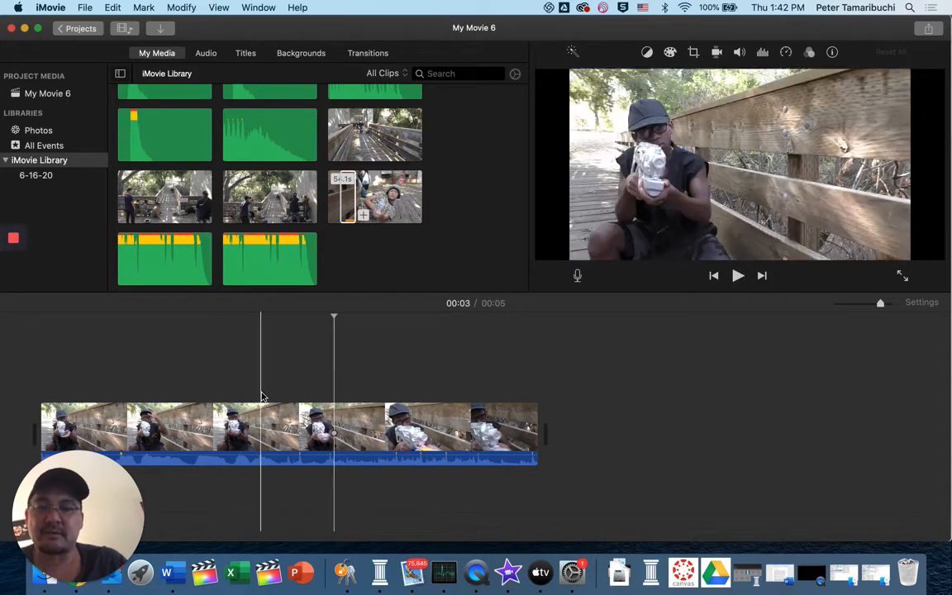
# - Detach the audio from the timeline clip and delete the detached audio track
pyautogui.click(274, 434)
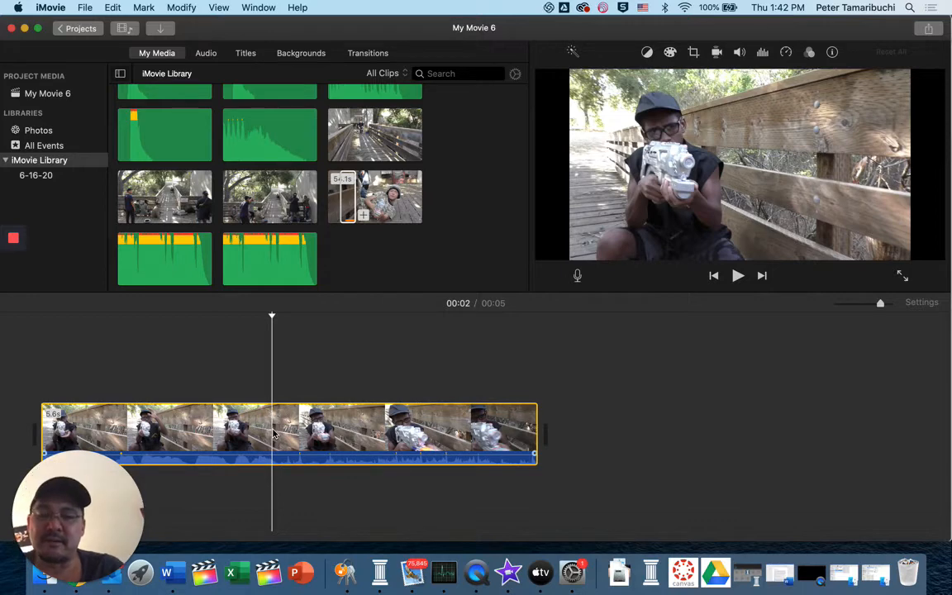
pyautogui.rightClick(274, 434)
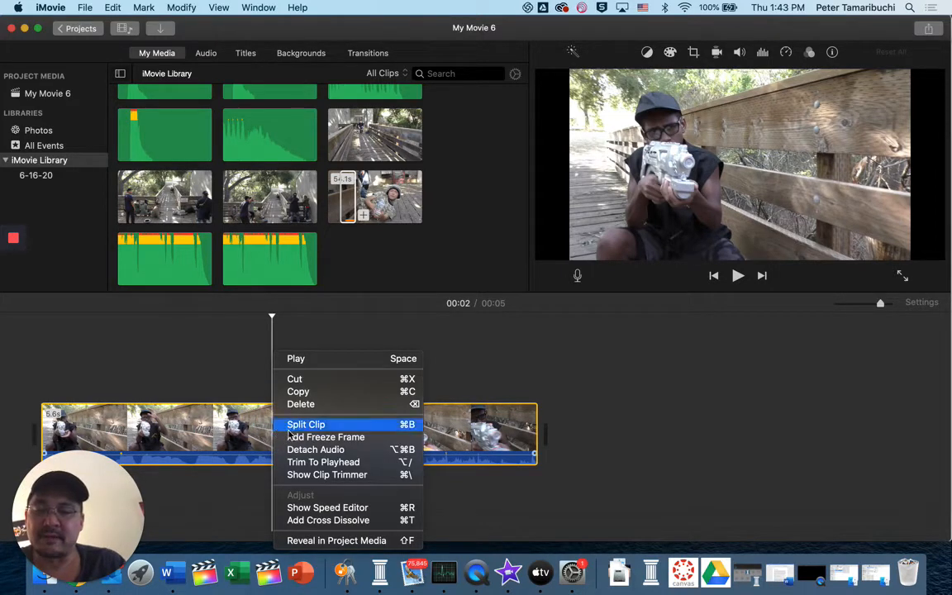
pyautogui.click(302, 450)
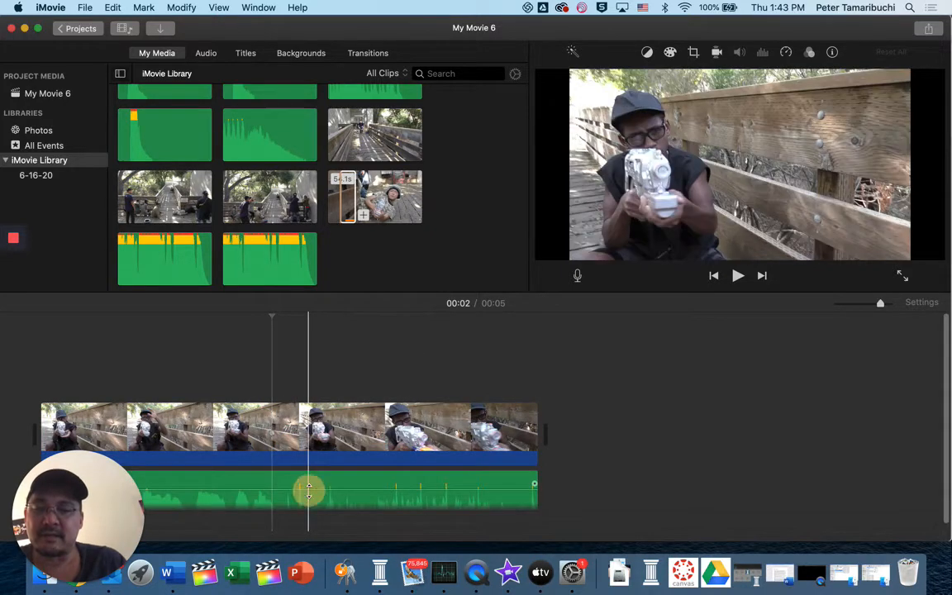
pyautogui.click(308, 491)
pyautogui.press('Delete')
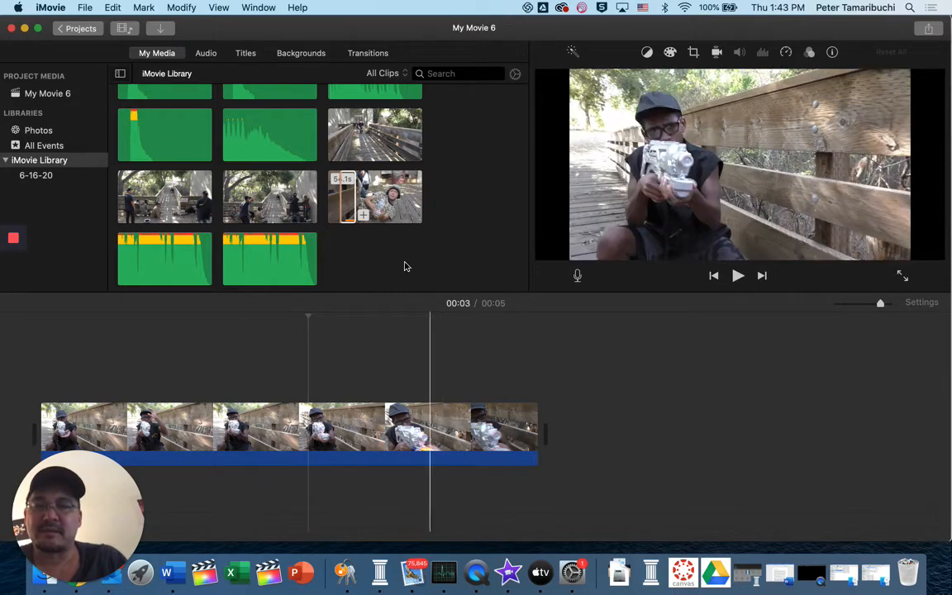
# - Append about the last 17 seconds of the 50.6 s group bridge clip after the first timeline clip
pyautogui.click(364, 132)
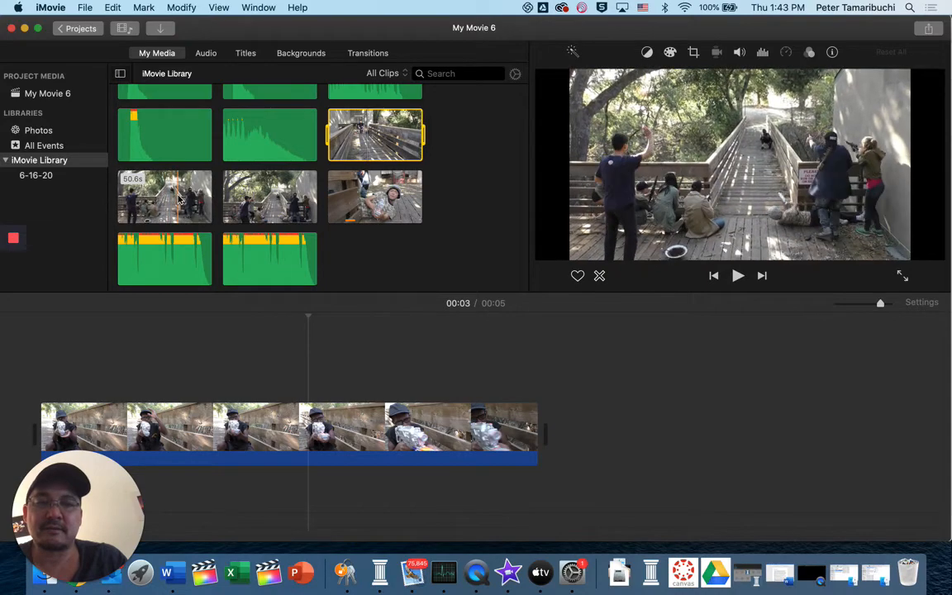
pyautogui.click(126, 195)
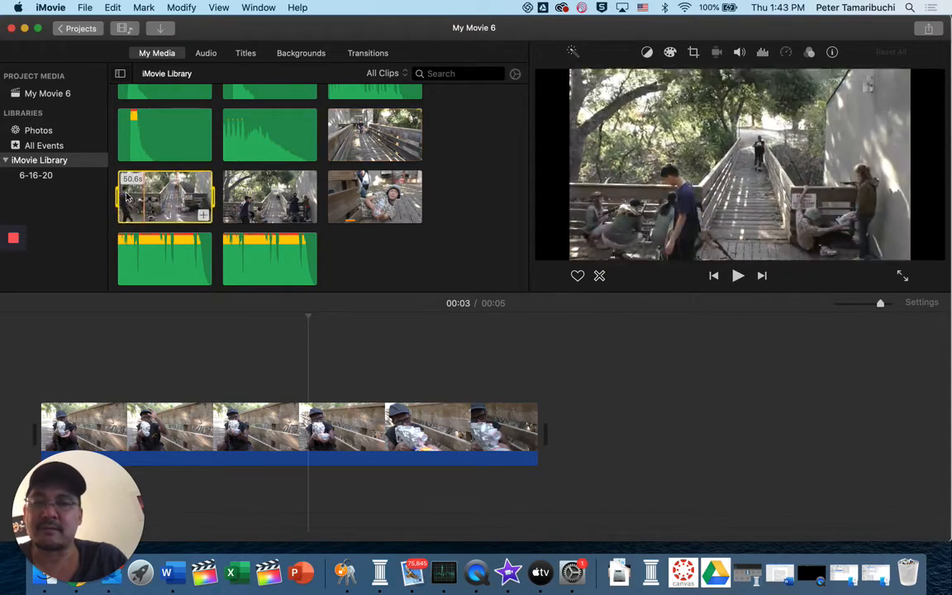
pyautogui.moveTo(108, 195); pyautogui.dragTo(479, 390)
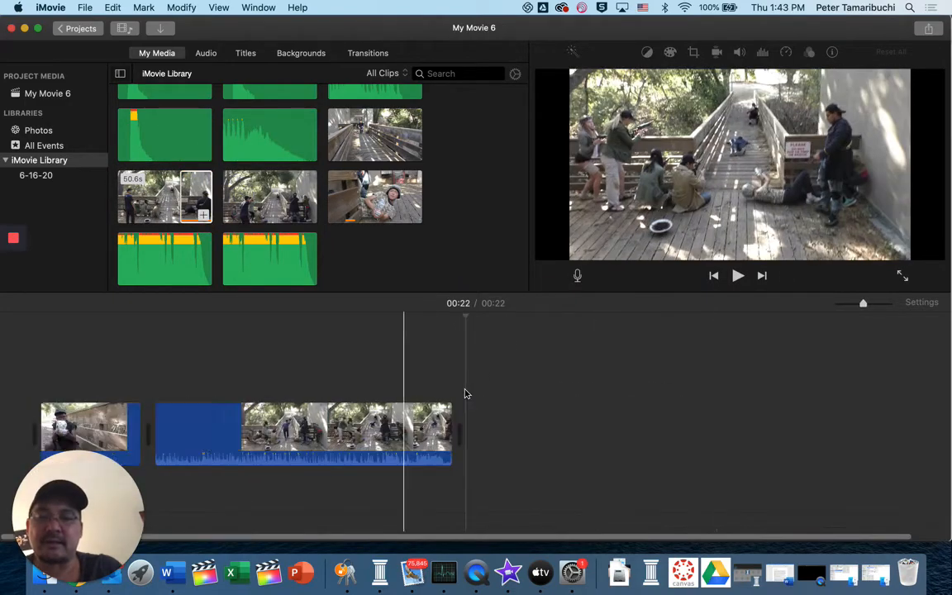
# - Extend the start of the second timeline clip by about 5 seconds and trim its end to make it 9.0 seconds long
pyautogui.press('super+minus')
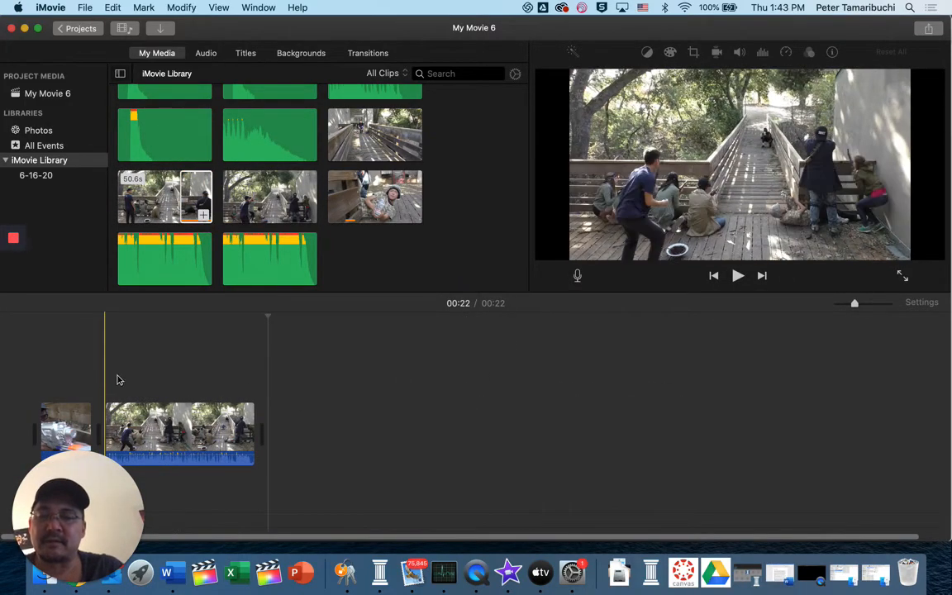
pyautogui.press('super+equal')
pyautogui.press('super+equal')
pyautogui.press('super+equal')
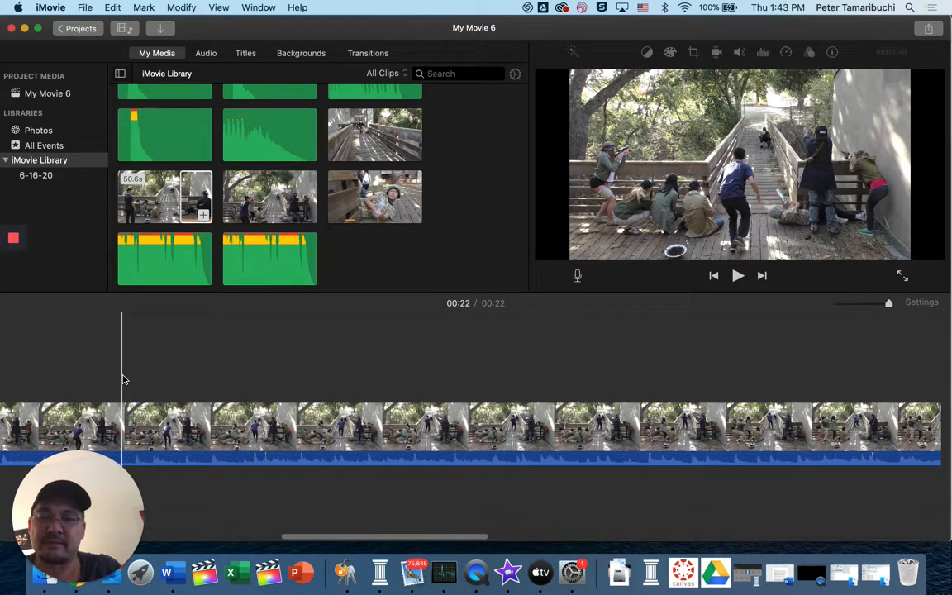
pyautogui.press('super+minus')
pyautogui.press('super+minus')
pyautogui.press('super+minus')
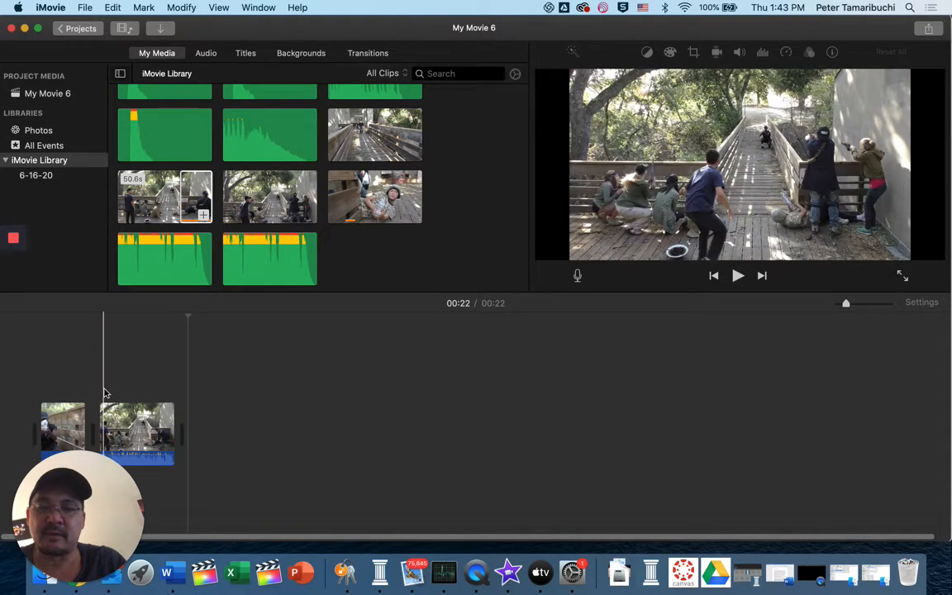
pyautogui.click(100, 414)
pyautogui.moveTo(100, 414); pyautogui.dragTo(79, 413)
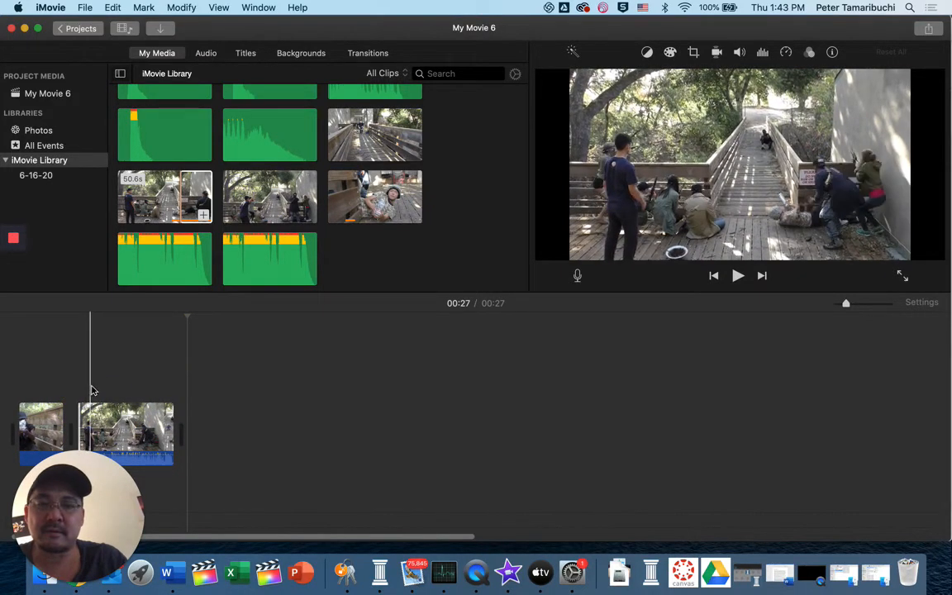
pyautogui.moveTo(171, 421); pyautogui.dragTo(97, 418)
# - Preview the second timeline clip and split it at about the 11-second mark
pyautogui.moveTo(12, 365)
pyautogui.press('space')
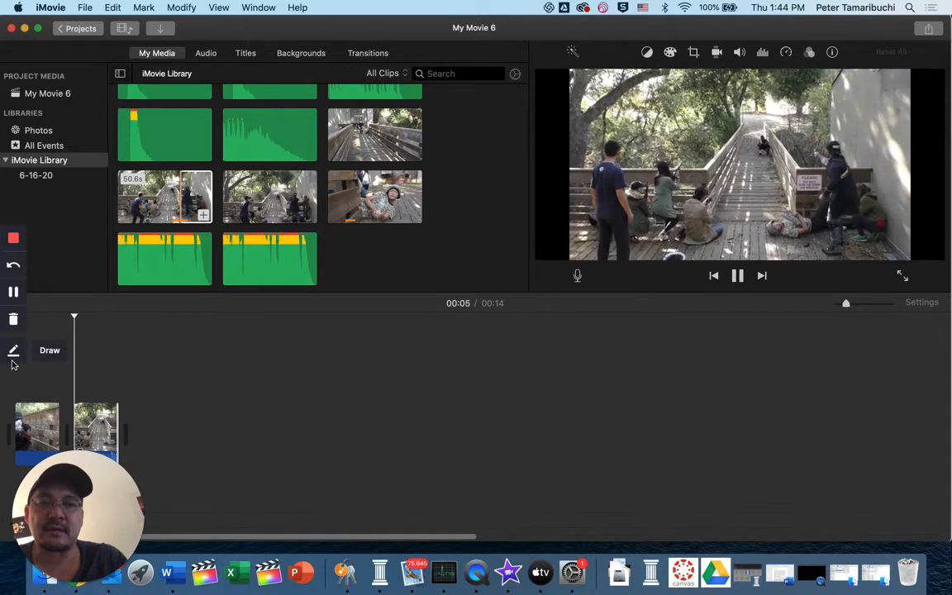
pyautogui.press('space')
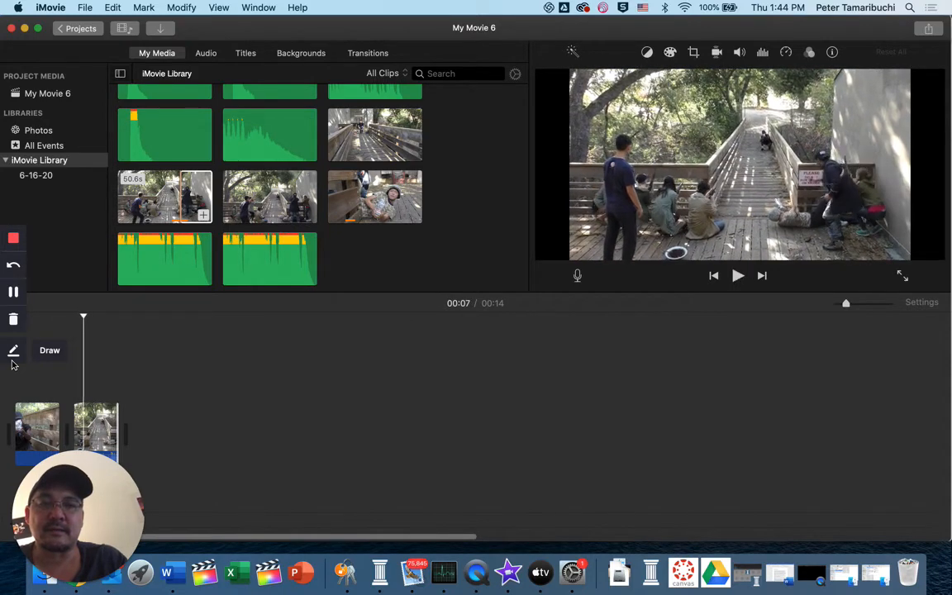
pyautogui.rightClick(102, 429)
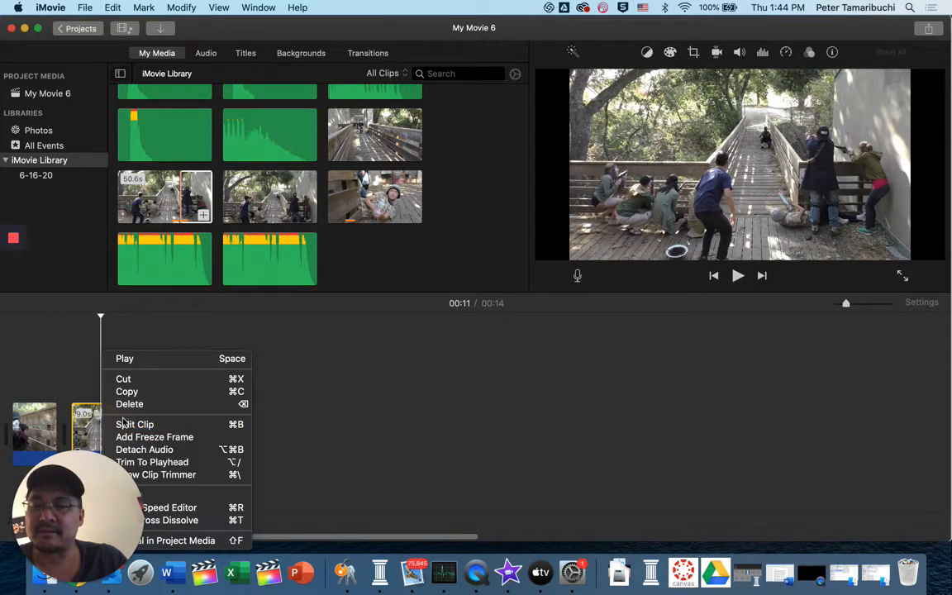
pyautogui.click(134, 424)
pyautogui.hscroll(1, 161, 461)
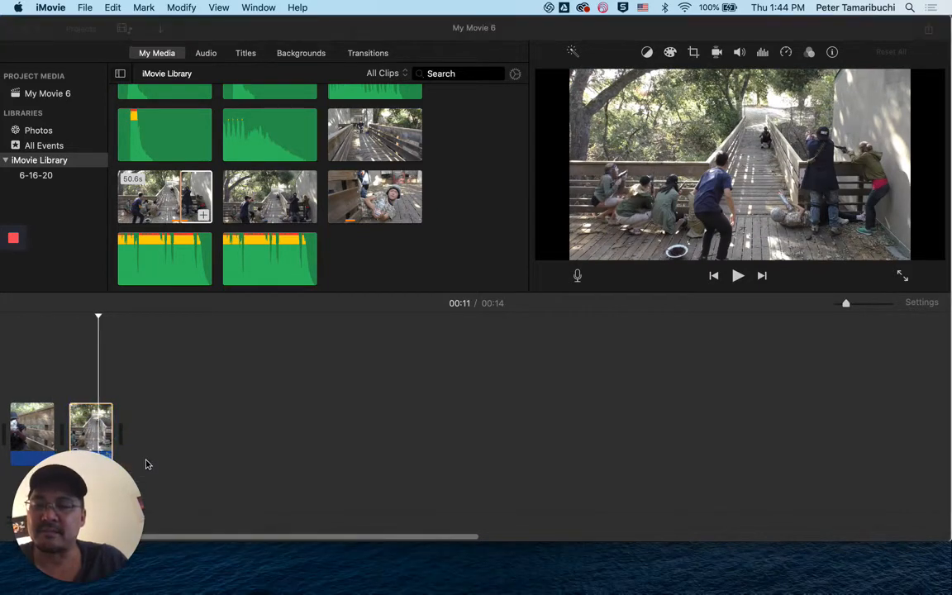
pyautogui.rightClick(95, 416)
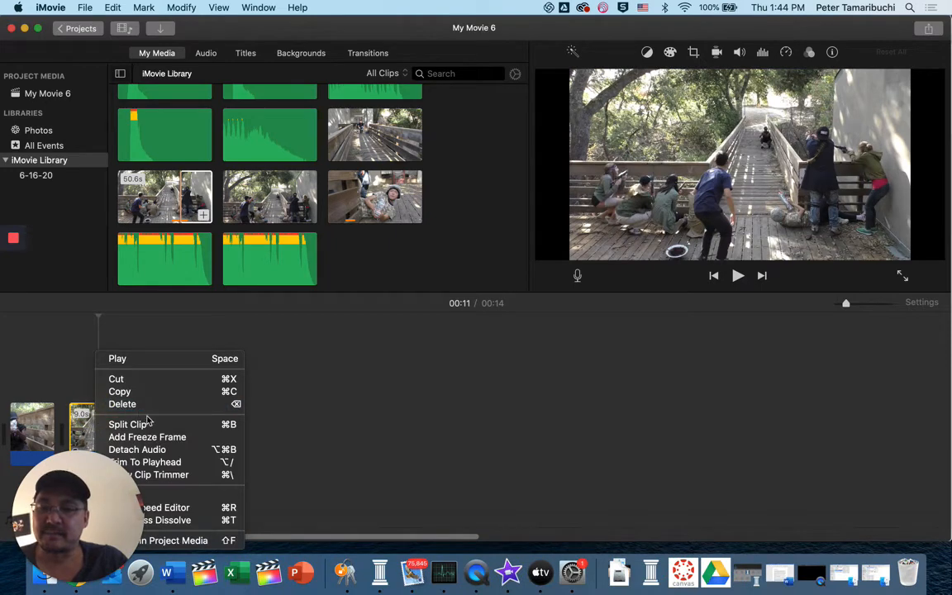
pyautogui.click(231, 450)
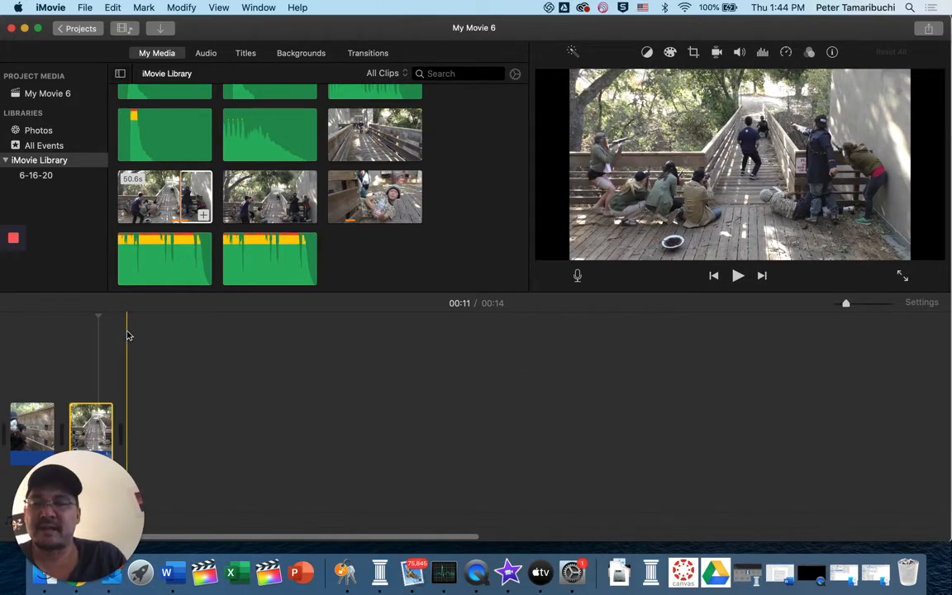
pyautogui.click(14, 319)
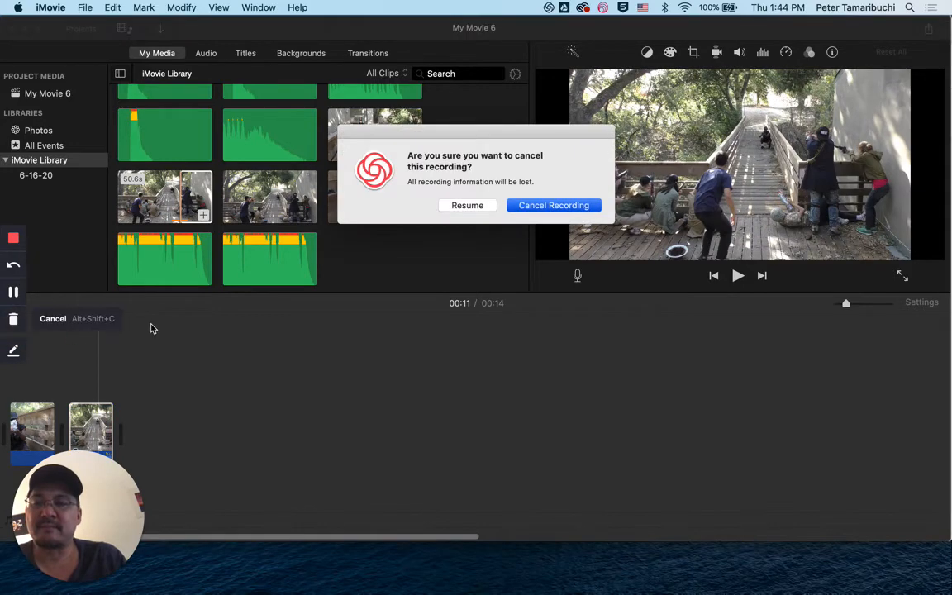
pyautogui.click(467, 207)
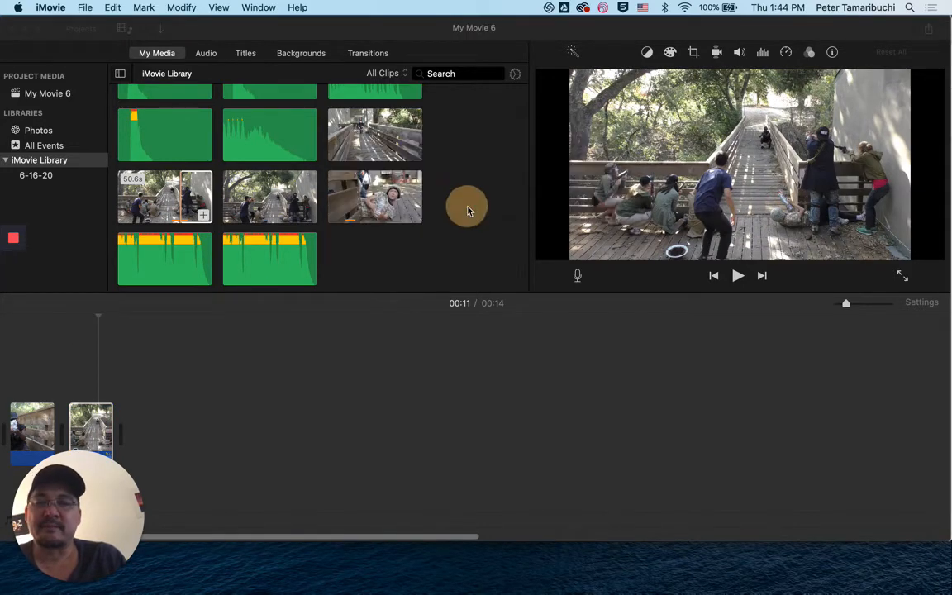
pyautogui.click(25, 310)
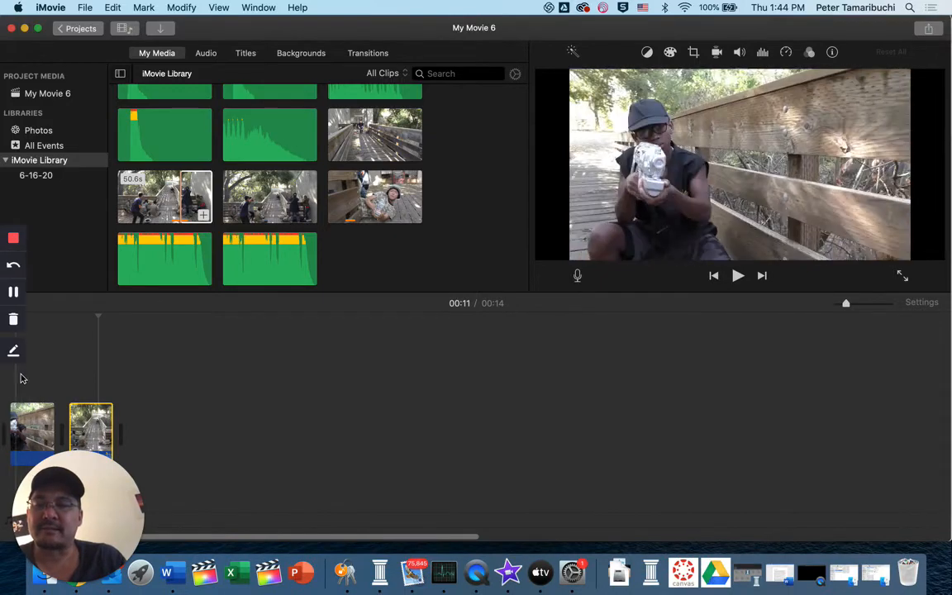
pyautogui.scroll(5, 212, 131)
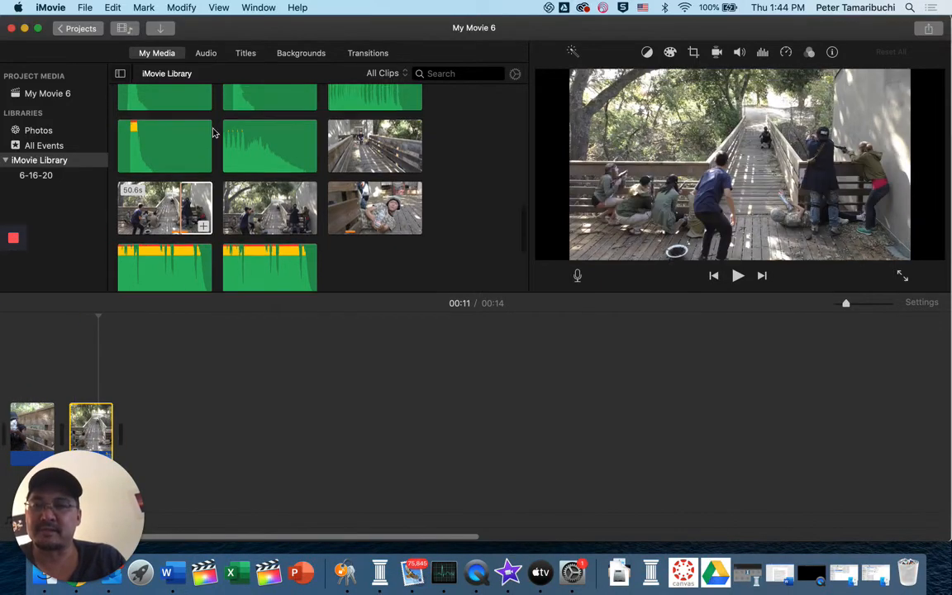
# - Browse the audio sources Music, Sound Effects and GarageBand, and return to the Music list
pyautogui.click(206, 53)
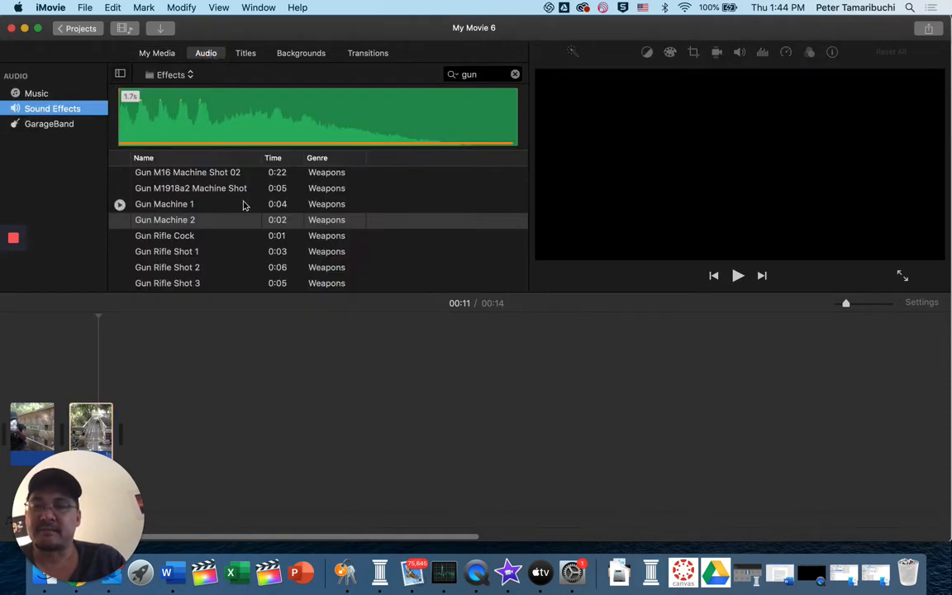
pyautogui.click(36, 94)
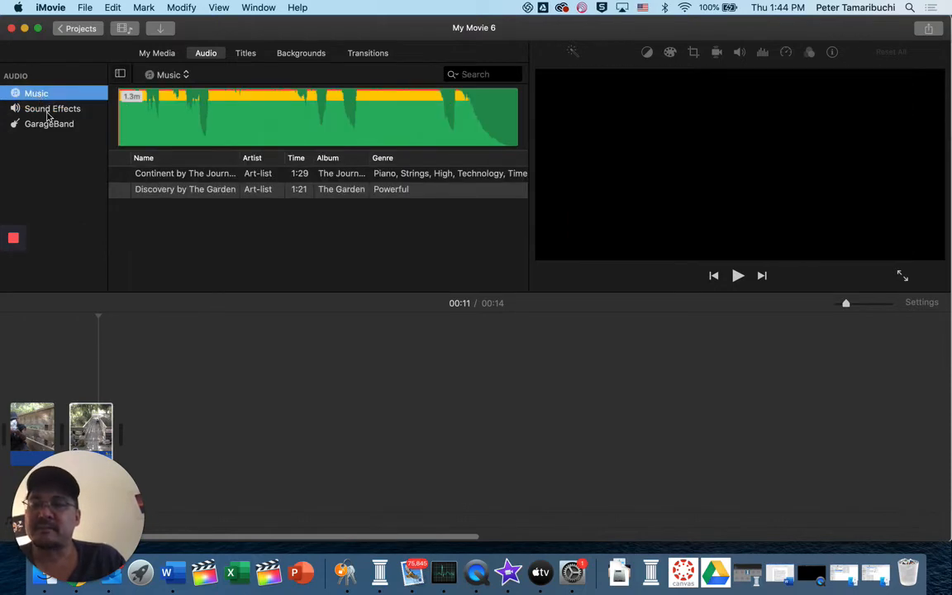
pyautogui.click(47, 113)
pyautogui.click(48, 125)
pyautogui.click(37, 98)
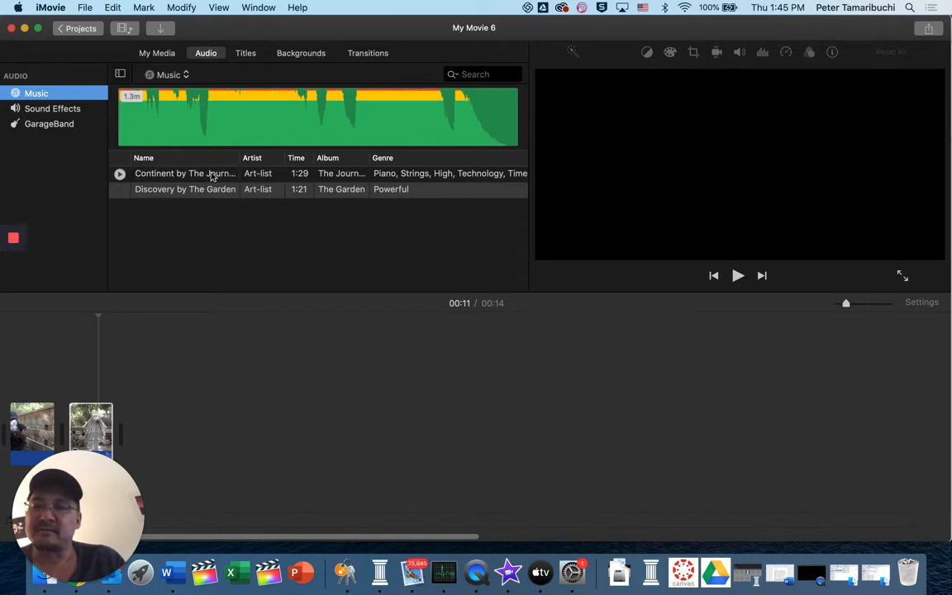
# - Preview the music tracks Continent by The Journey and Discovery by The Garden
pyautogui.click(165, 189)
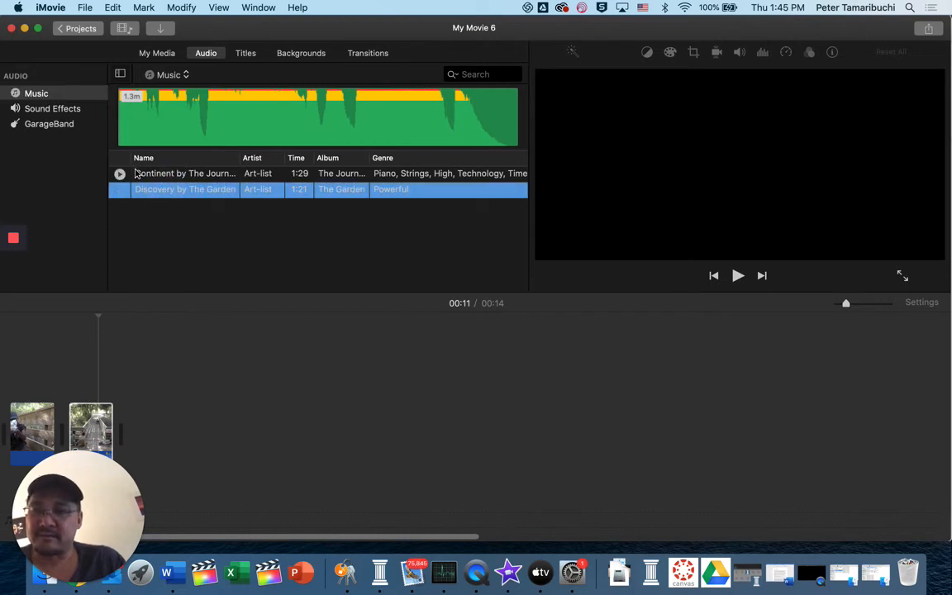
pyautogui.click(136, 174)
pyautogui.click(119, 174)
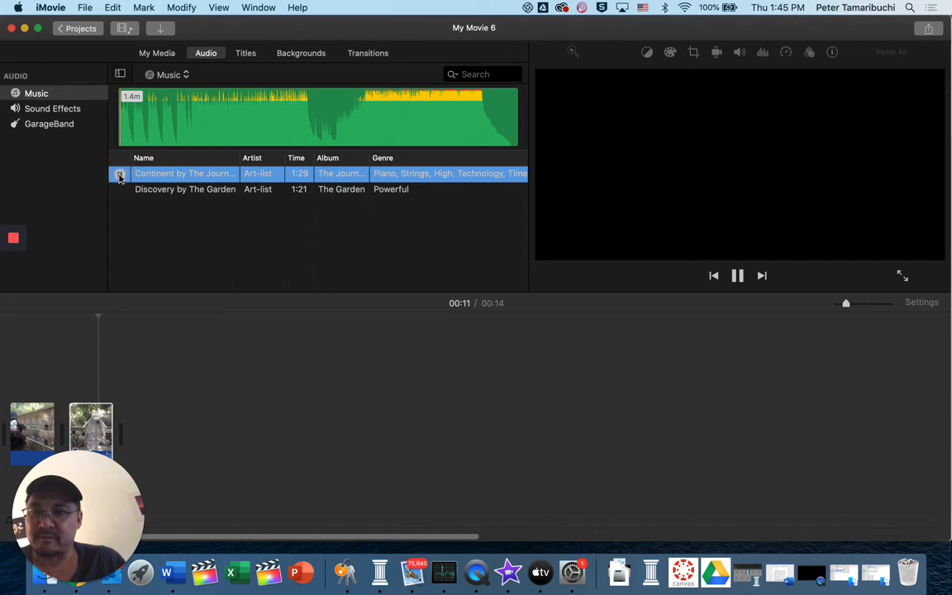
pyautogui.click(117, 175)
pyautogui.click(119, 190)
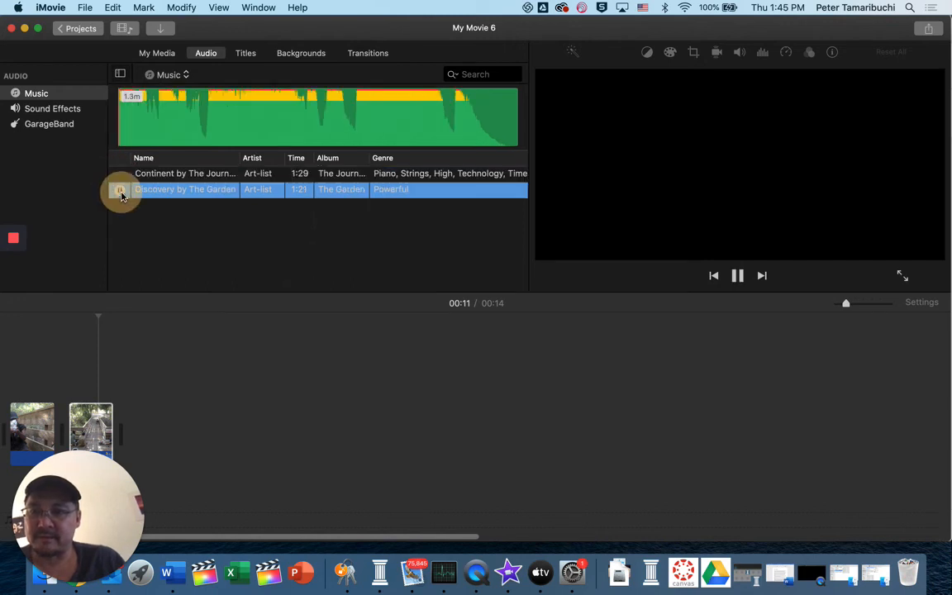
pyautogui.click(119, 190)
# - Add the Discovery by The Garden track beneath the video clips, starting at the beginning of the timeline
pyautogui.moveTo(142, 189); pyautogui.dragTo(70, 486)
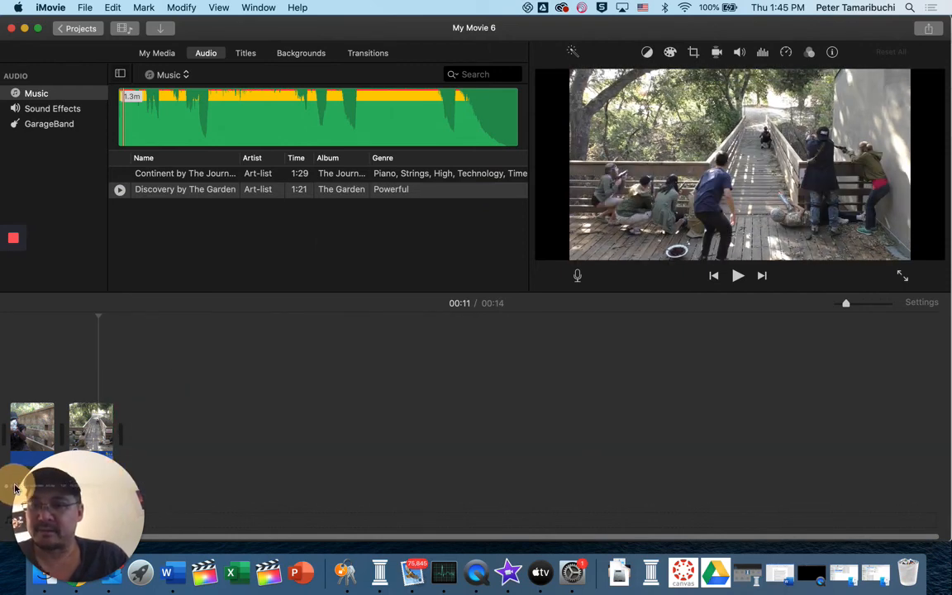
pyautogui.moveTo(57, 442); pyautogui.dragTo(129, 459)
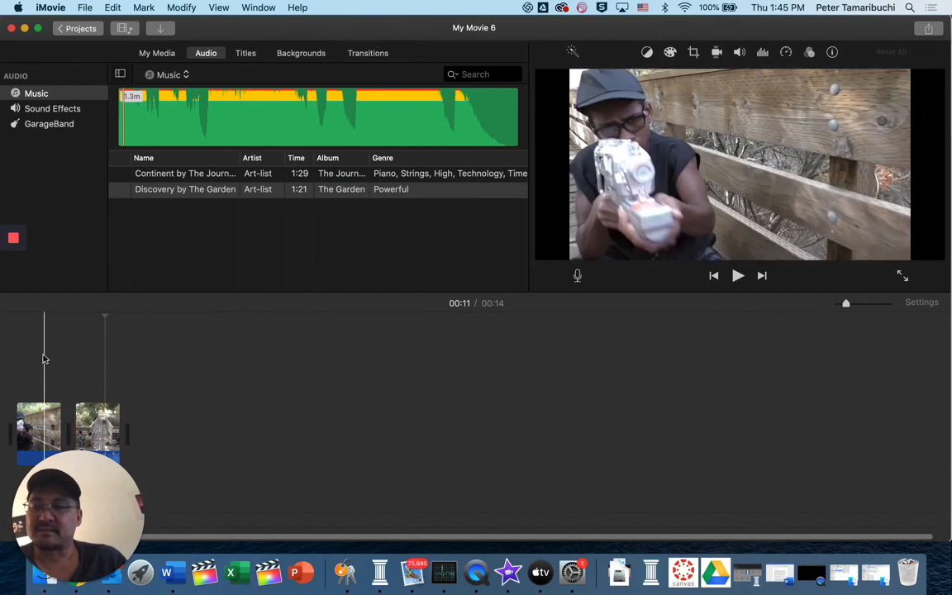
pyautogui.moveTo(13, 238)
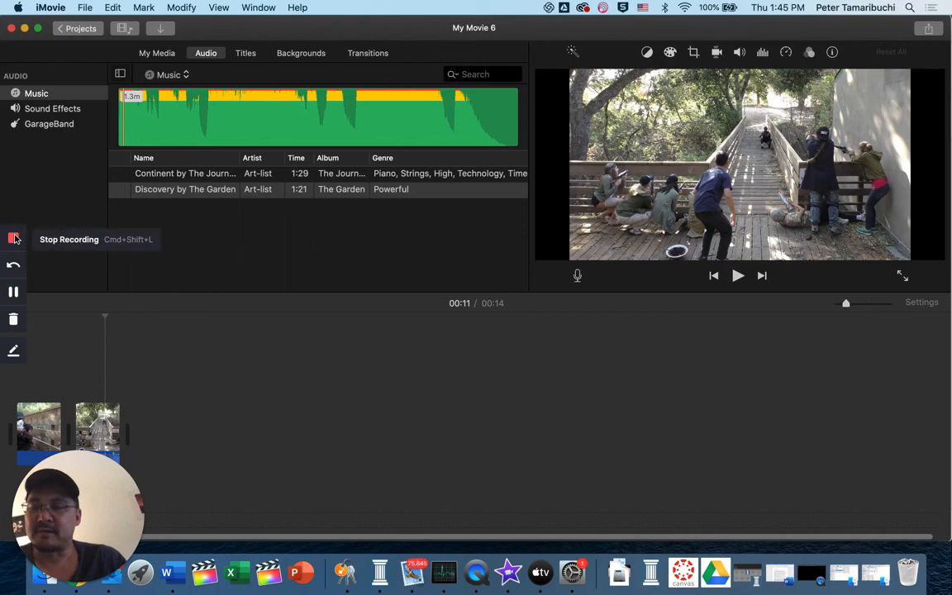